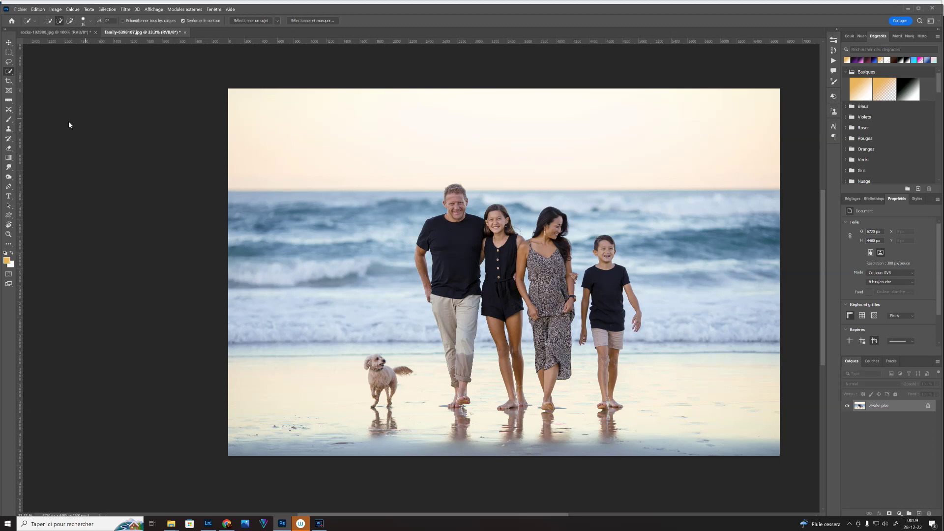
Lasso the dog and its reflection with Content-Aware Move, then add empty layer Calque 1
{"action": "left_click", "coordinate": [10, 110]}
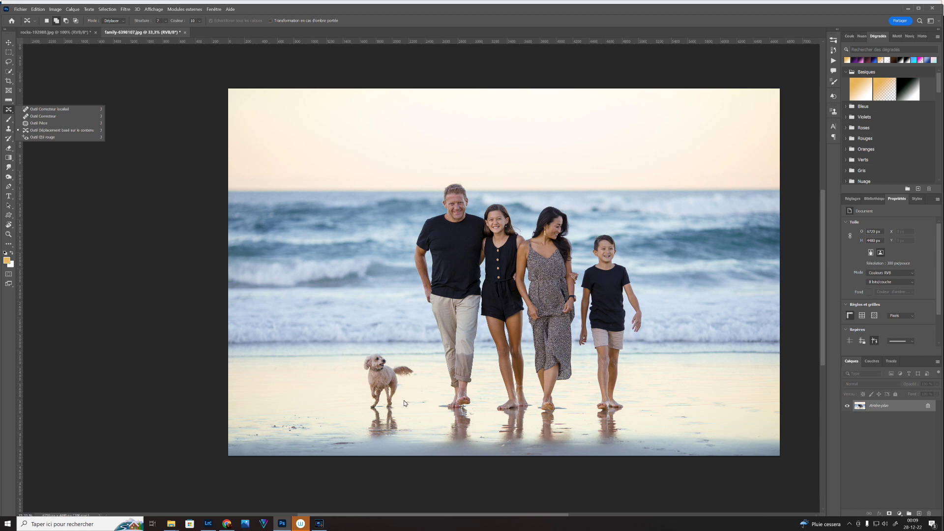
{"action": "mouse_move", "coordinate": [399, 402]}
{"action": "left_mouse_down"}
{"action": "mouse_move", "coordinate": [402, 363]}
{"action": "mouse_move", "coordinate": [385, 351]}
{"action": "mouse_move", "coordinate": [365, 355]}
{"action": "mouse_move", "coordinate": [360, 436]}
{"action": "mouse_move", "coordinate": [395, 435]}
{"action": "mouse_move", "coordinate": [400, 404]}
{"action": "left_mouse_up"}
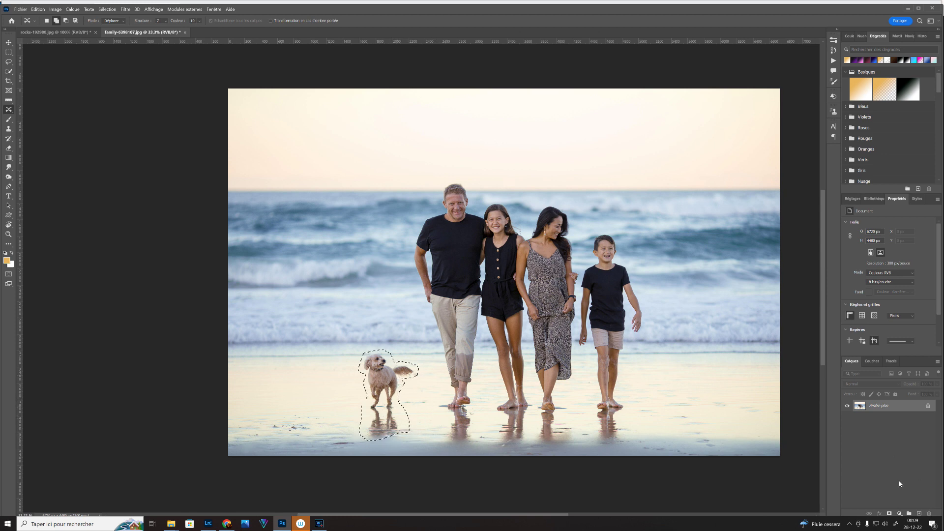
{"action": "left_click", "coordinate": [921, 515]}
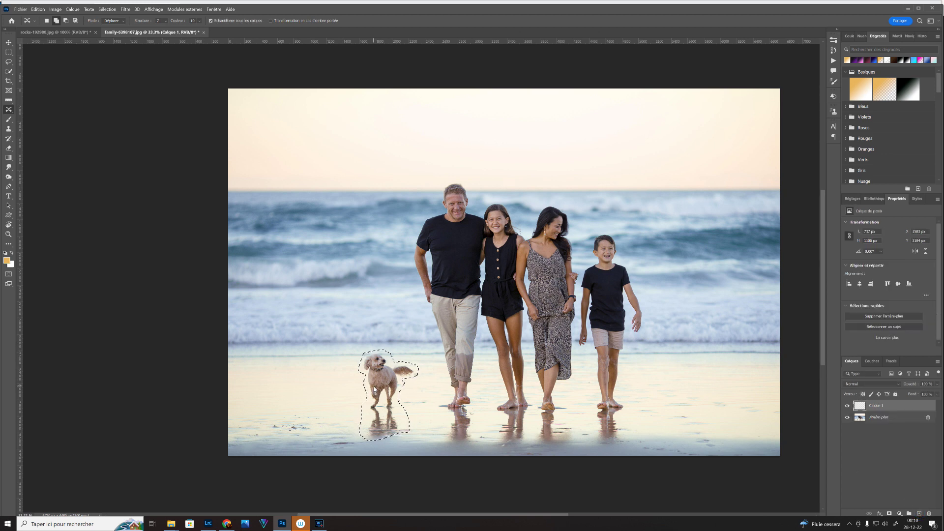
Drag the dog to the right beside the boy, deselect, and add empty layer Calque 2
{"action": "mouse_move", "coordinate": [378, 379]}
{"action": "left_mouse_down"}
{"action": "mouse_move", "coordinate": [466, 394]}
{"action": "mouse_move", "coordinate": [681, 380]}
{"action": "left_mouse_up"}
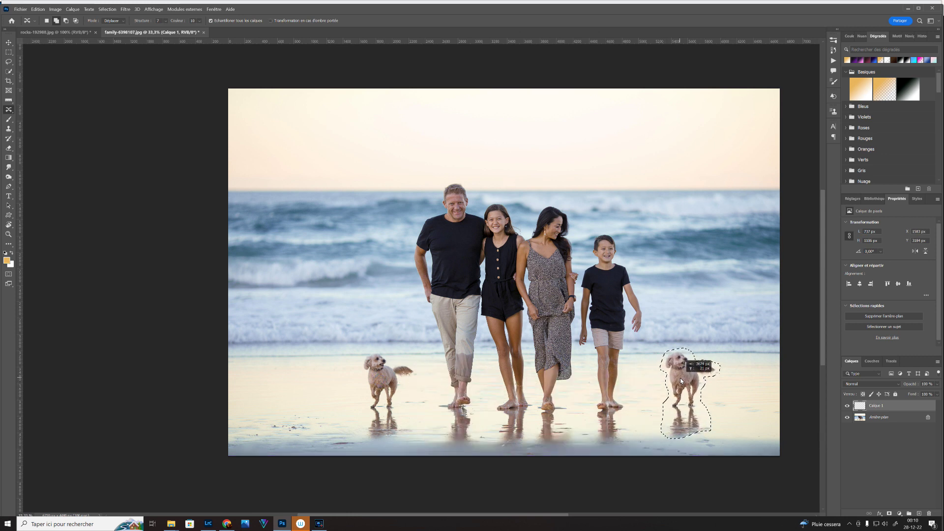
{"action": "left_click_drag", "start_coordinate": [681, 381], "coordinate": [681, 381]}
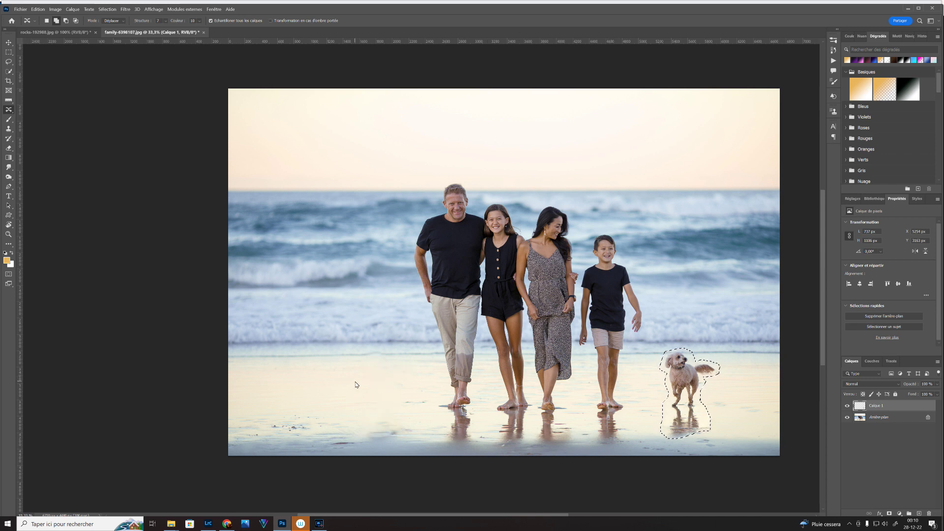
{"action": "key", "text": "ctrl+d"}
{"action": "left_click", "coordinate": [919, 513]}
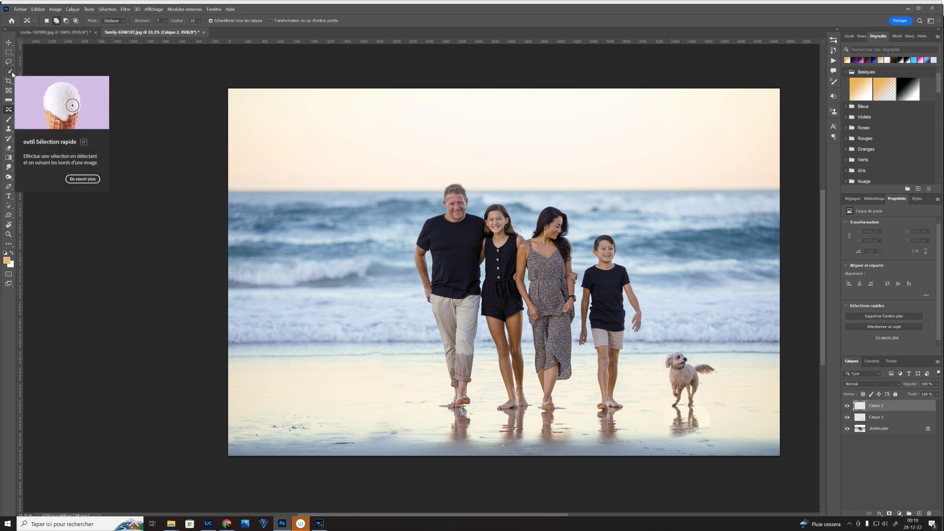
With the Object Selection tool on the Arrière-plan layer, select the boy
{"action": "left_click", "coordinate": [11, 73]}
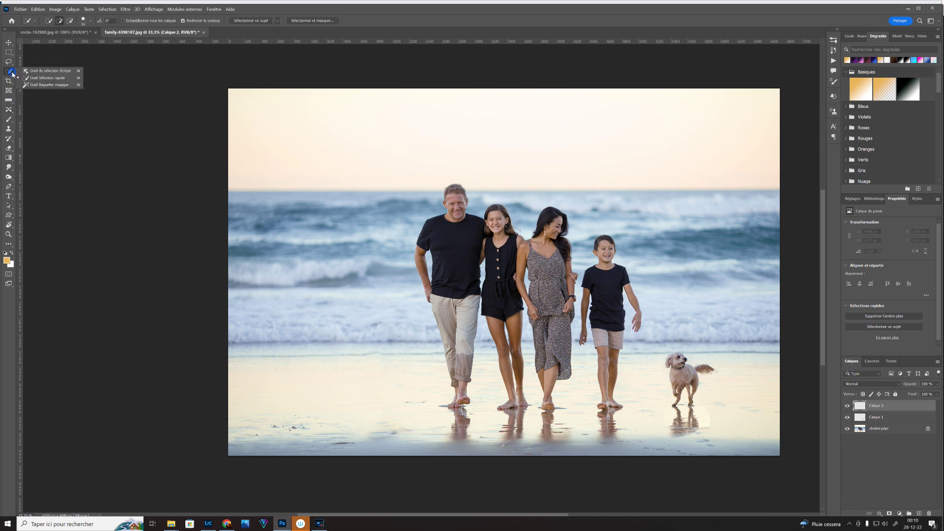
{"action": "left_click", "coordinate": [44, 72]}
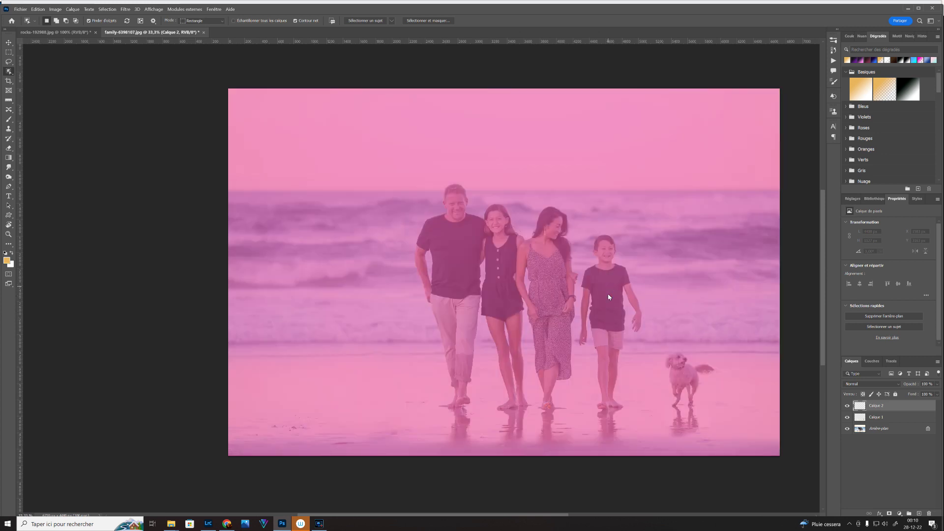
{"action": "left_click", "coordinate": [862, 430], "text": "ctrl"}
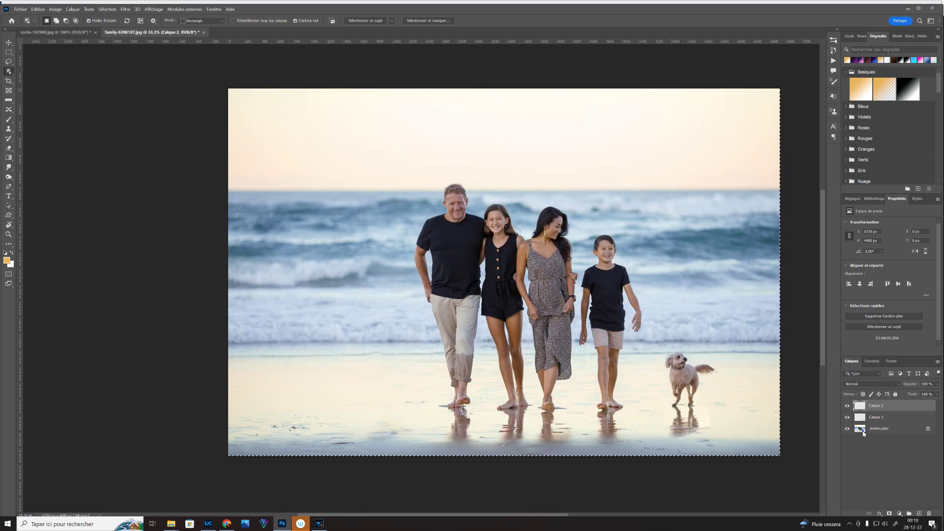
{"action": "left_click", "coordinate": [863, 431]}
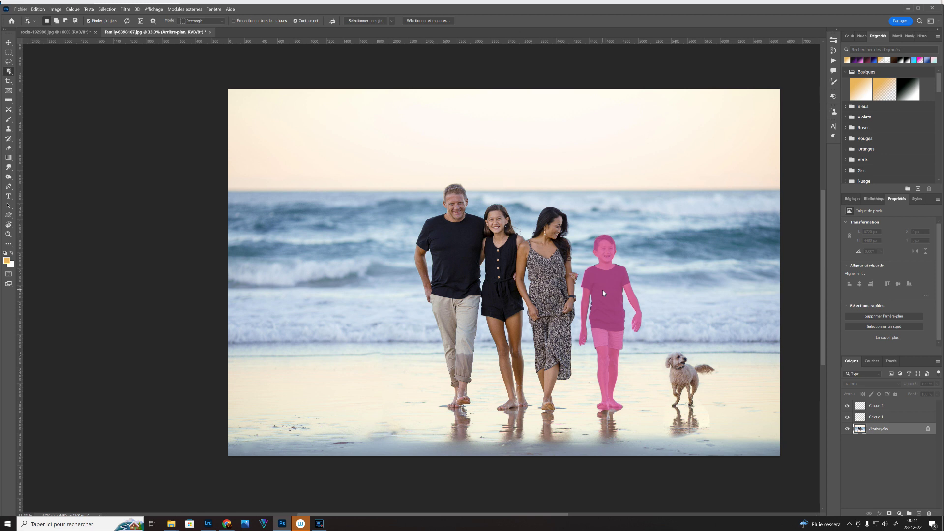
{"action": "left_click", "coordinate": [623, 310]}
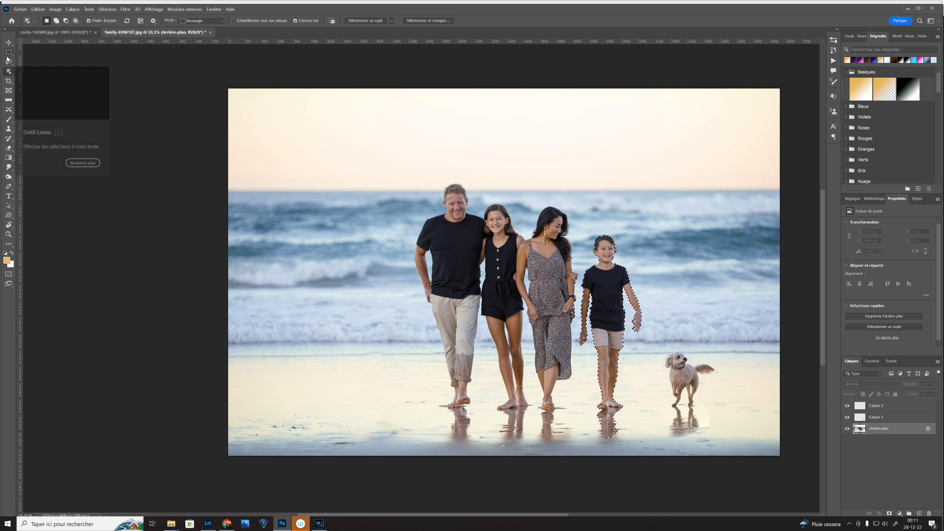
{"action": "key", "text": "l"}
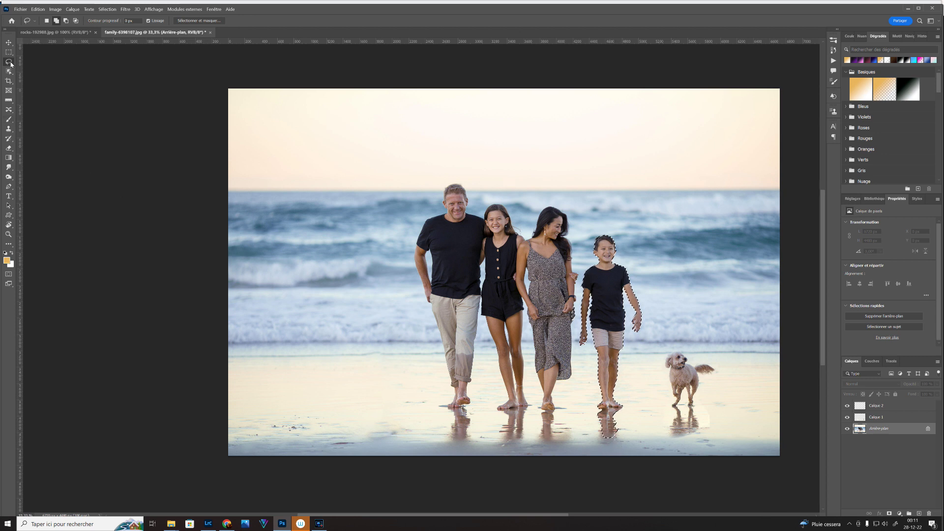
{"action": "left_click", "coordinate": [8, 108]}
{"action": "mouse_move", "coordinate": [613, 278]}
{"action": "left_mouse_down"}
{"action": "mouse_move", "coordinate": [512, 297]}
{"action": "mouse_move", "coordinate": [357, 290]}
{"action": "left_mouse_up"}
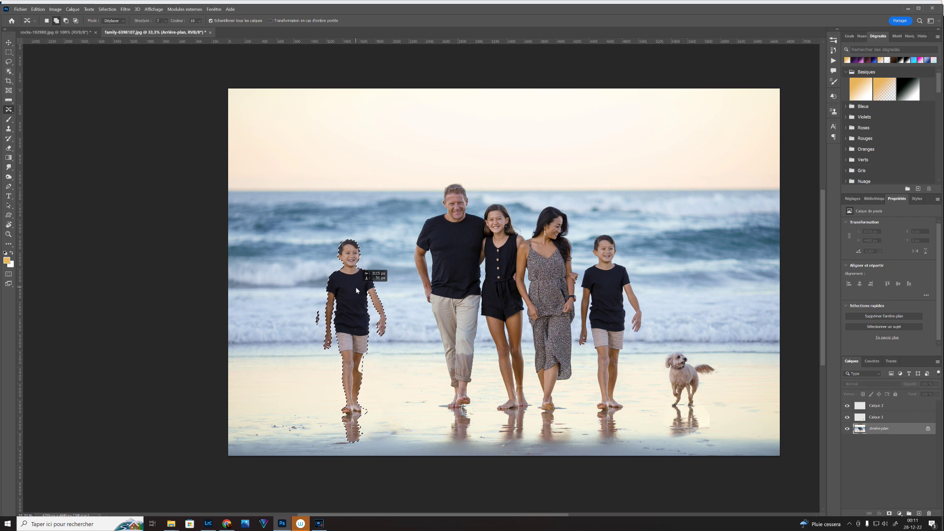
{"action": "left_click_drag", "start_coordinate": [356, 291], "coordinate": [356, 290]}
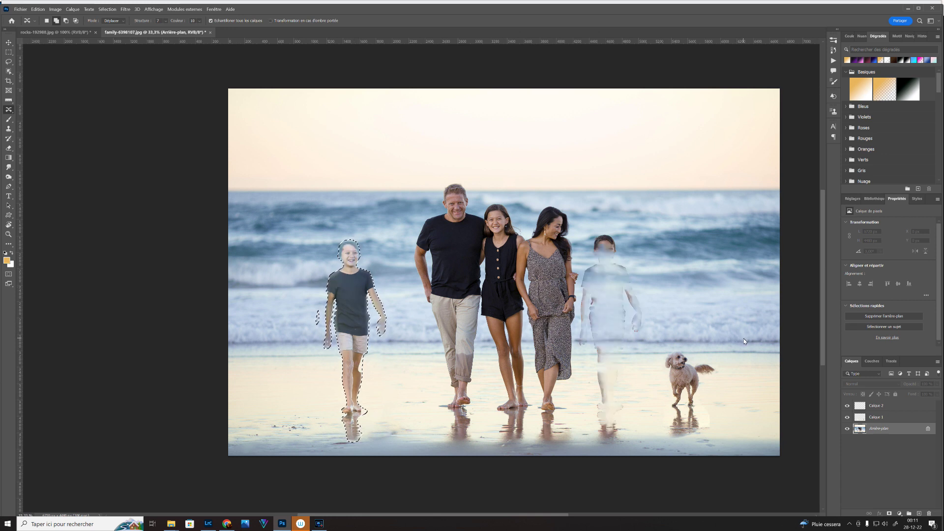
{"action": "key", "text": "ctrl+z"}
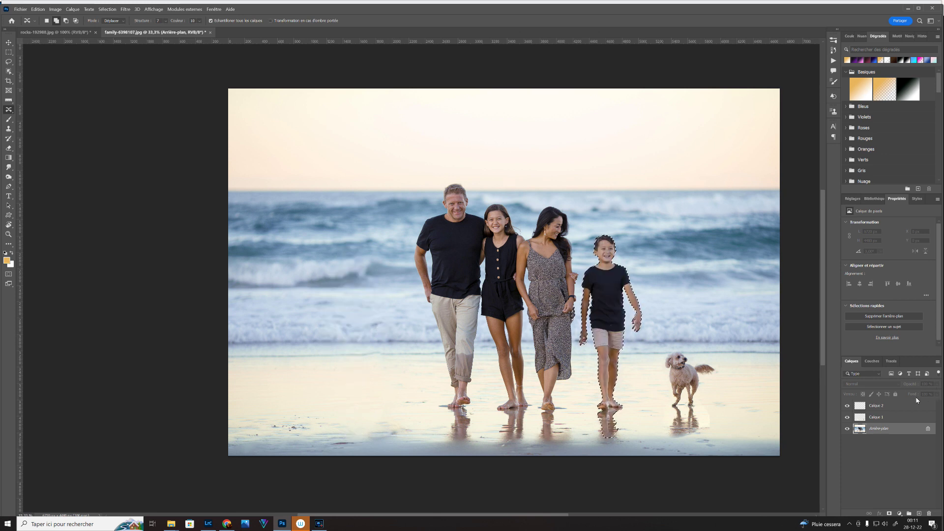
{"action": "left_click", "coordinate": [903, 407]}
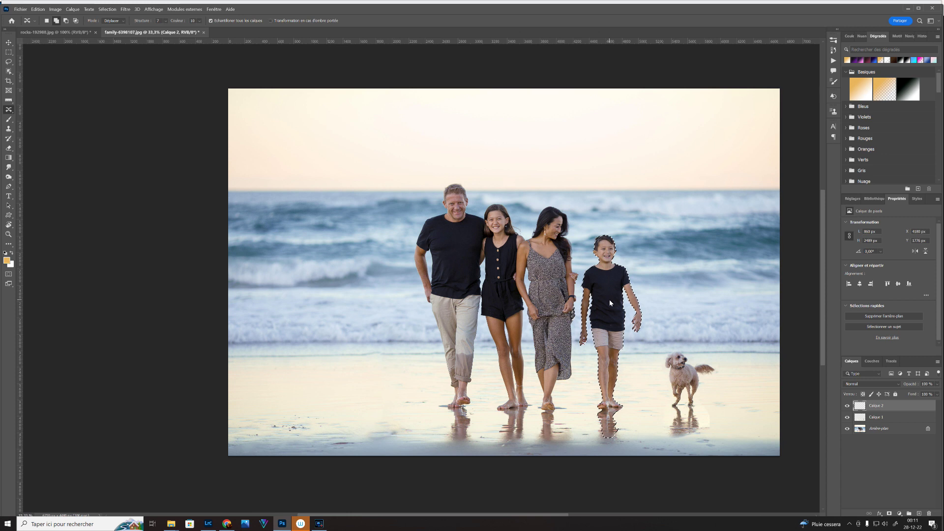
{"action": "left_click_drag", "start_coordinate": [610, 300], "coordinate": [330, 301]}
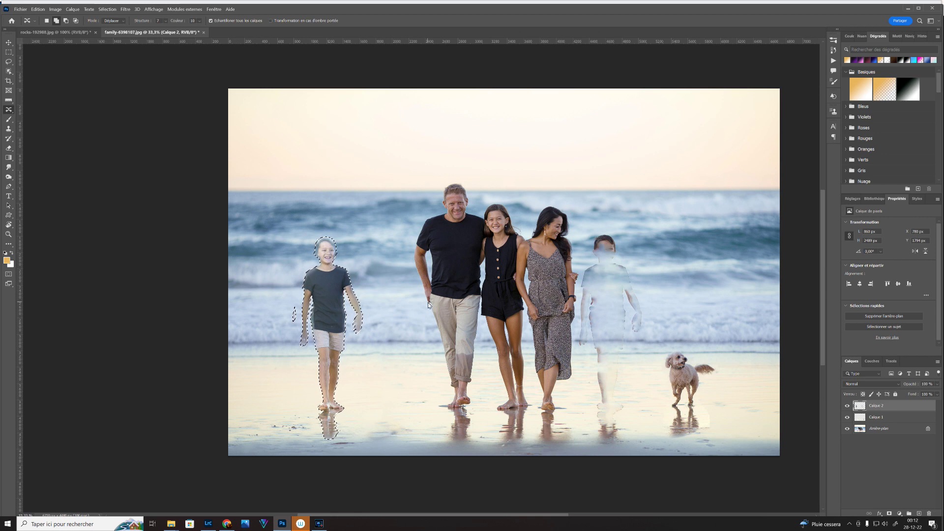
{"action": "key", "text": "ctrl+d"}
{"action": "key", "text": "ctrl+z"}
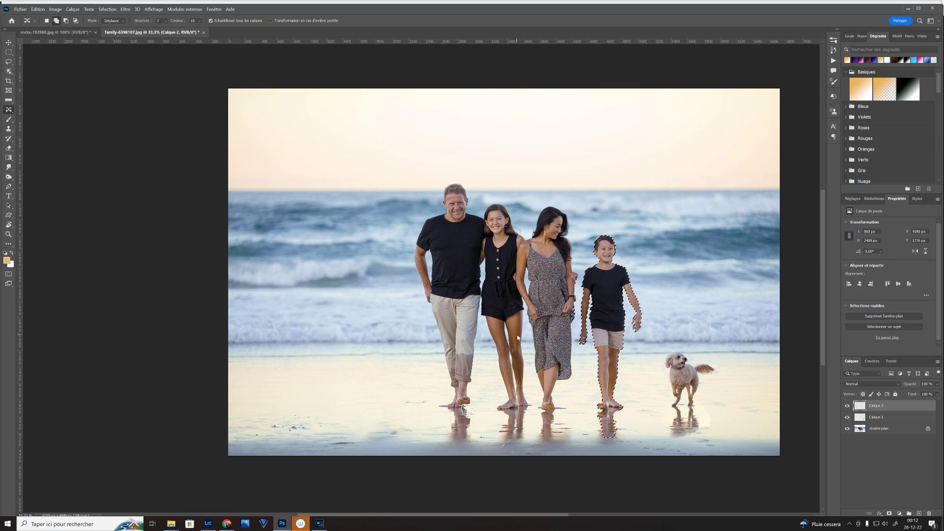
{"action": "key", "text": "ctrl+d"}
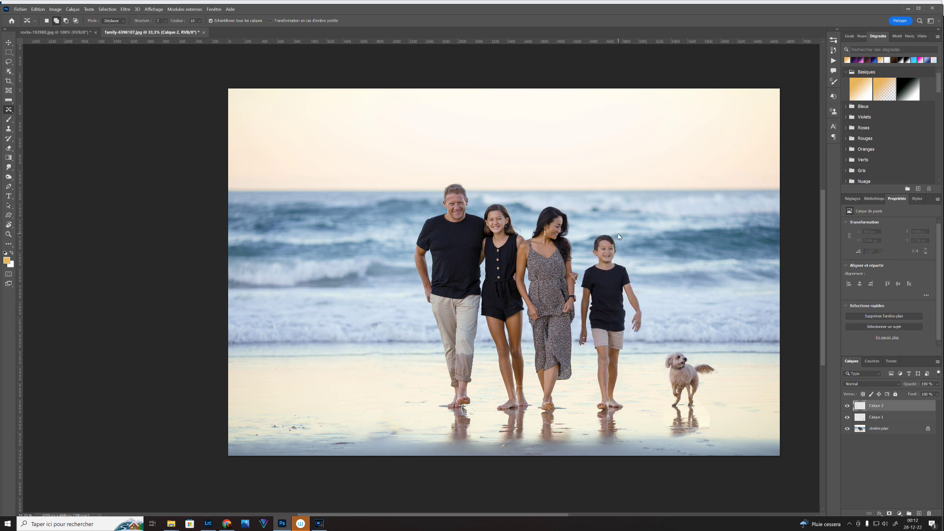
Trace a Content-Aware Move outline around the boy from head to feet
{"action": "left_click_drag", "start_coordinate": [603, 236], "coordinate": [592, 240]}
{"action": "mouse_move", "coordinate": [589, 254]}
{"action": "left_mouse_down"}
{"action": "mouse_move", "coordinate": [578, 348]}
{"action": "mouse_move", "coordinate": [587, 406]}
{"action": "left_mouse_up"}
{"action": "left_click_drag", "start_coordinate": [630, 404], "coordinate": [636, 338]}
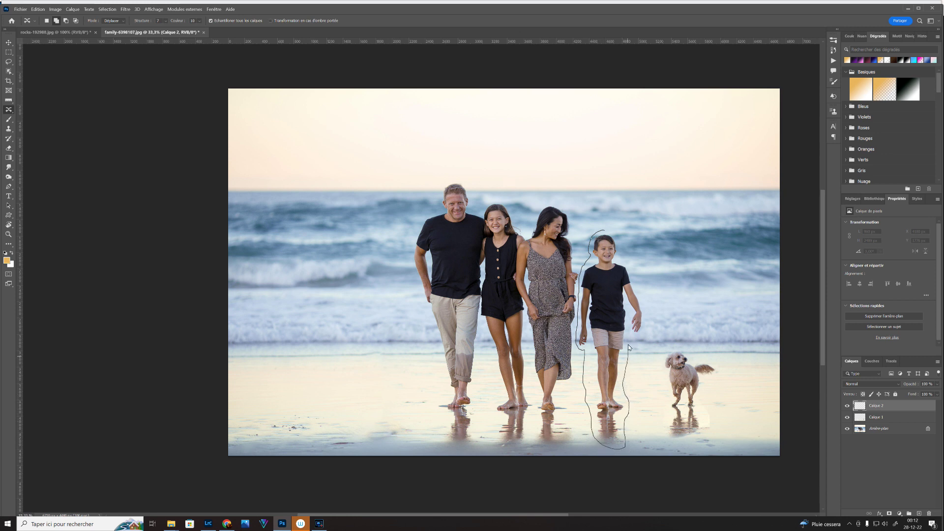
{"action": "left_click_drag", "start_coordinate": [652, 325], "coordinate": [636, 272]}
{"action": "left_click_drag", "start_coordinate": [604, 234], "coordinate": [602, 229]}
Drag the boy to the family's far left, commit, and adjust the colour adaptation
{"action": "left_click_drag", "start_coordinate": [599, 289], "coordinate": [339, 289]}
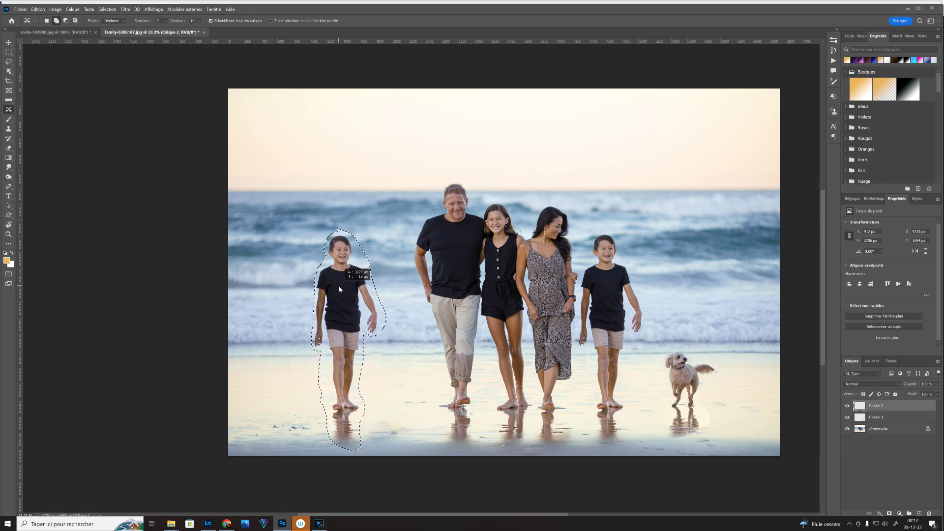
{"action": "left_click_drag", "start_coordinate": [340, 289], "coordinate": [340, 289]}
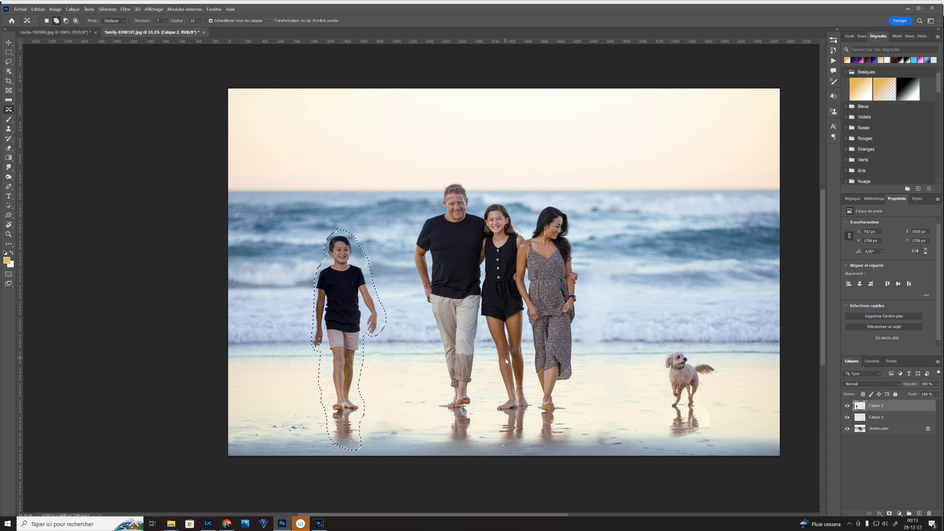
{"action": "key", "text": "ctrl+d"}
{"action": "left_click", "coordinate": [199, 21]}
Adjust the move's Structure, add a white layer mask to Calque 2, zoom in, and choose the Brush
{"action": "left_click", "coordinate": [166, 22]}
{"action": "left_click", "coordinate": [890, 514]}
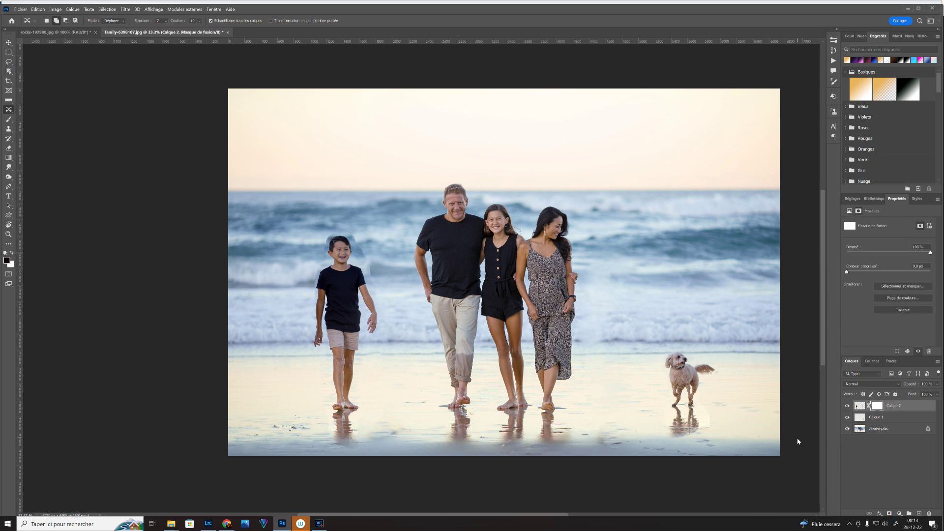
{"action": "key", "text": "ctrl+plus"}
{"action": "key", "text": "ctrl+plus"}
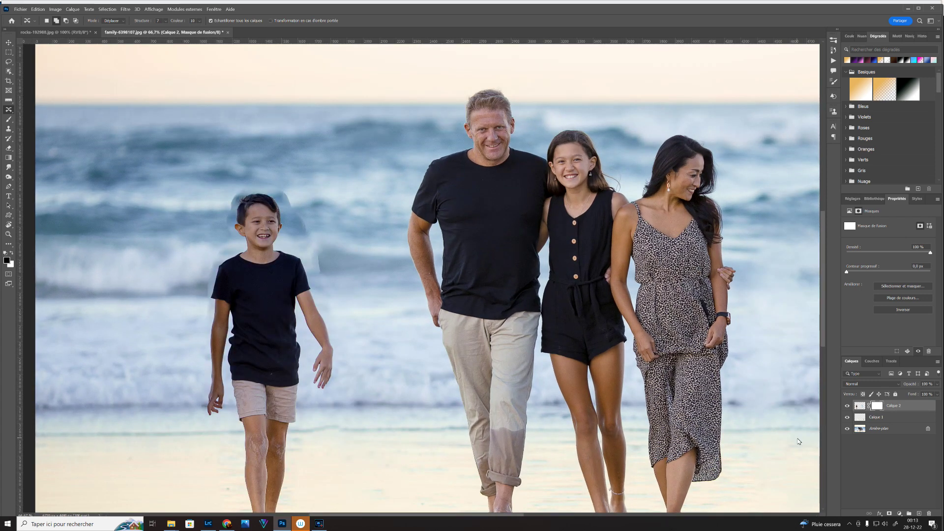
{"action": "key", "text": "b"}
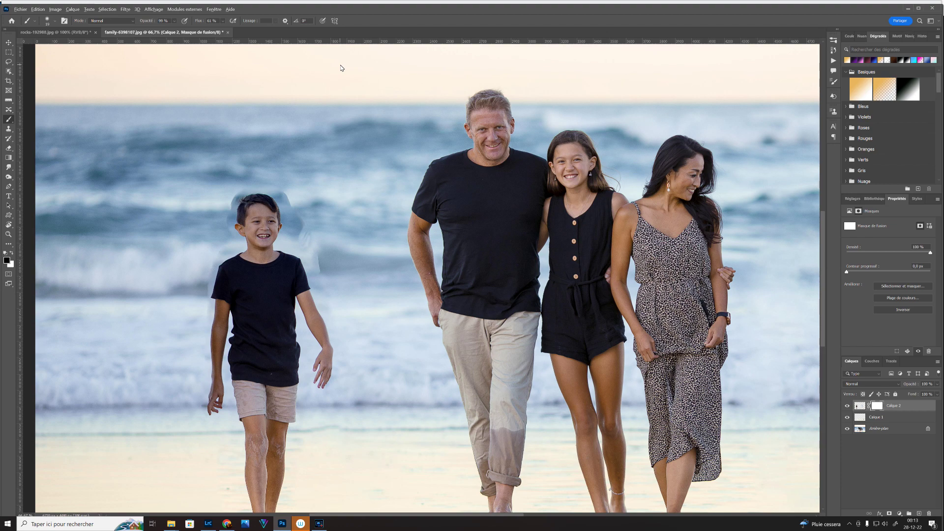
At 200% zoom on the boy's head, paint the mask edges beside him, undoing a bad stroke
{"action": "key", "text": "ctrl+plus"}
{"action": "key", "text": "ctrl+plus"}
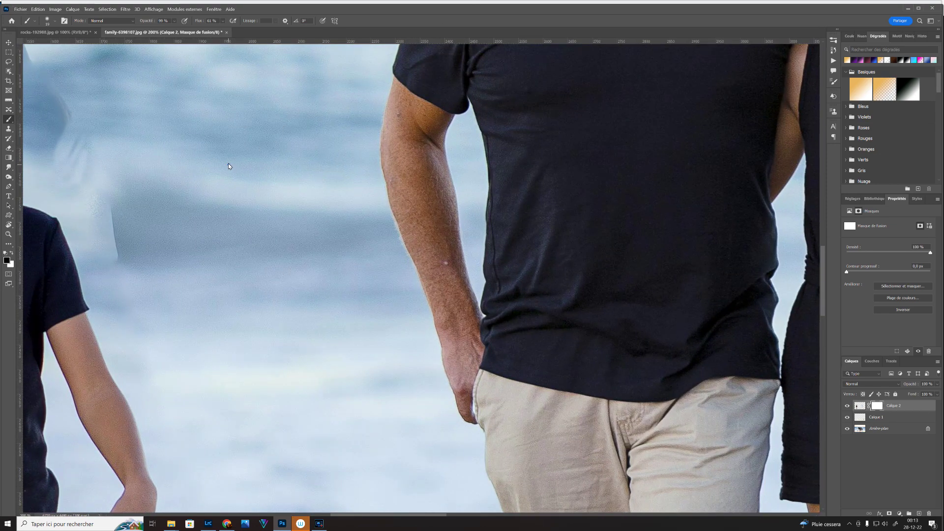
{"action": "left_click_drag", "start_coordinate": [228, 166], "coordinate": [469, 157]}
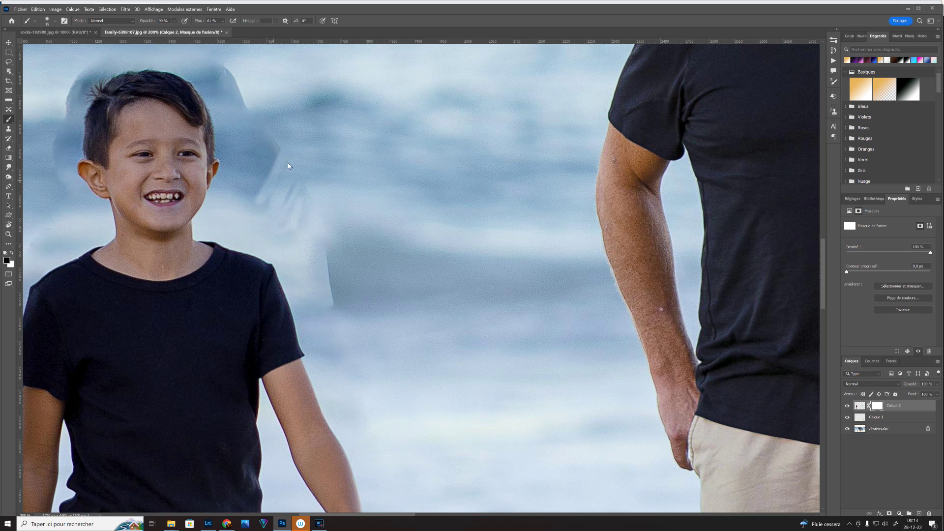
{"action": "mouse_move", "coordinate": [331, 301]}
{"action": "left_mouse_down"}
{"action": "mouse_move", "coordinate": [318, 305]}
{"action": "mouse_move", "coordinate": [323, 315]}
{"action": "mouse_move", "coordinate": [310, 275]}
{"action": "mouse_move", "coordinate": [293, 283]}
{"action": "mouse_move", "coordinate": [312, 286]}
{"action": "left_mouse_up"}
{"action": "left_click_drag", "start_coordinate": [303, 249], "coordinate": [291, 270]}
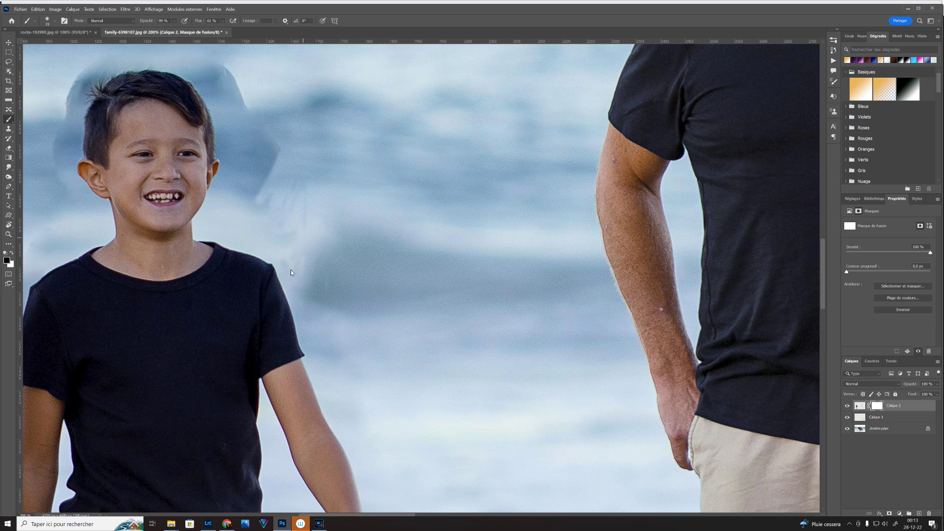
{"action": "mouse_move", "coordinate": [252, 208]}
{"action": "left_mouse_down"}
{"action": "mouse_move", "coordinate": [270, 200]}
{"action": "mouse_move", "coordinate": [276, 147]}
{"action": "left_mouse_up"}
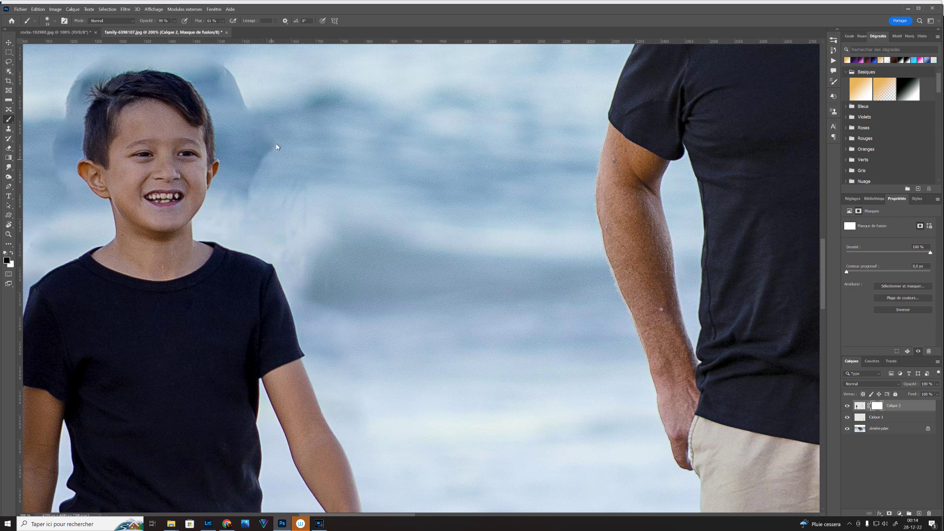
{"action": "key", "text": "ctrl+z"}
{"action": "left_click", "coordinate": [272, 168]}
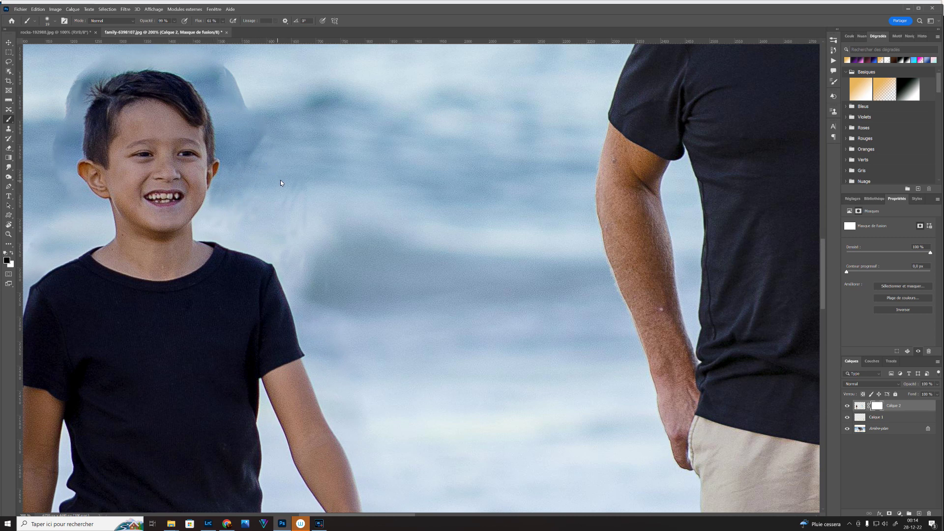
Paint out the ghost streaks to the right and above-right of the boy's head
{"action": "mouse_move", "coordinate": [231, 179]}
{"action": "left_mouse_down"}
{"action": "mouse_move", "coordinate": [248, 139]}
{"action": "mouse_move", "coordinate": [254, 162]}
{"action": "left_mouse_up"}
{"action": "mouse_move", "coordinate": [237, 105]}
{"action": "left_mouse_down"}
{"action": "mouse_move", "coordinate": [229, 67]}
{"action": "mouse_move", "coordinate": [206, 103]}
{"action": "left_mouse_up"}
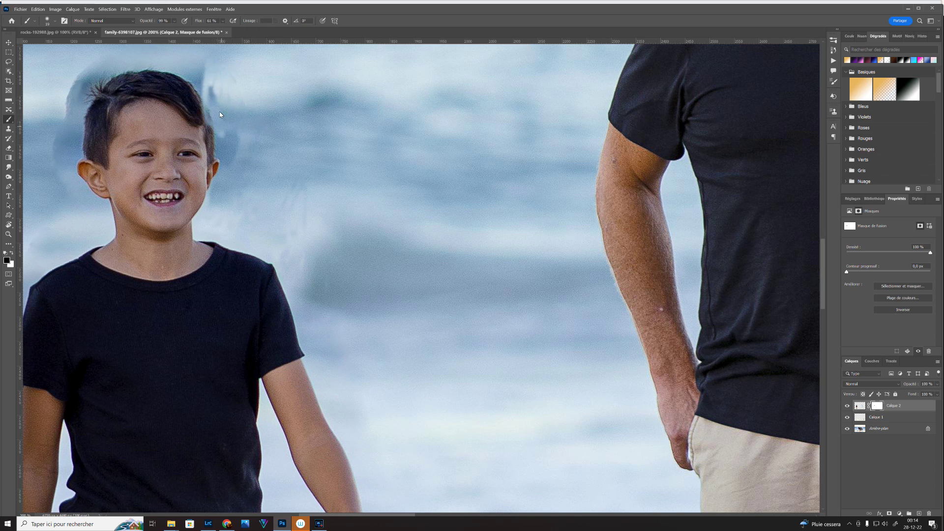
{"action": "key", "text": "ctrl+z"}
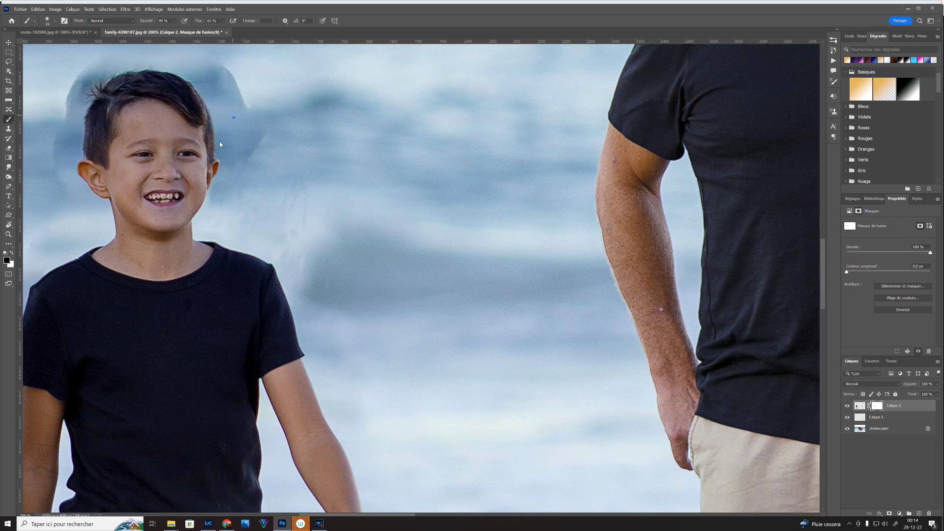
{"action": "left_click_drag", "start_coordinate": [228, 179], "coordinate": [230, 99]}
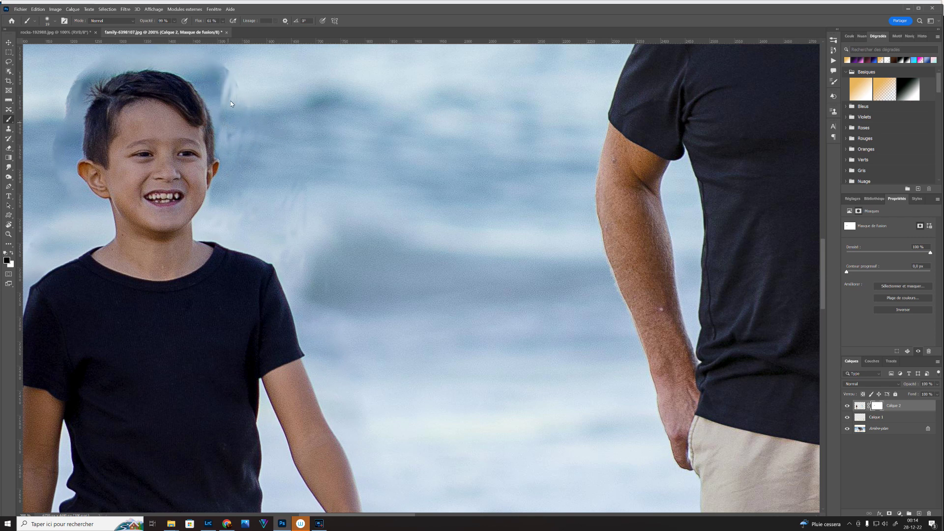
{"action": "left_click_drag", "start_coordinate": [205, 78], "coordinate": [215, 112]}
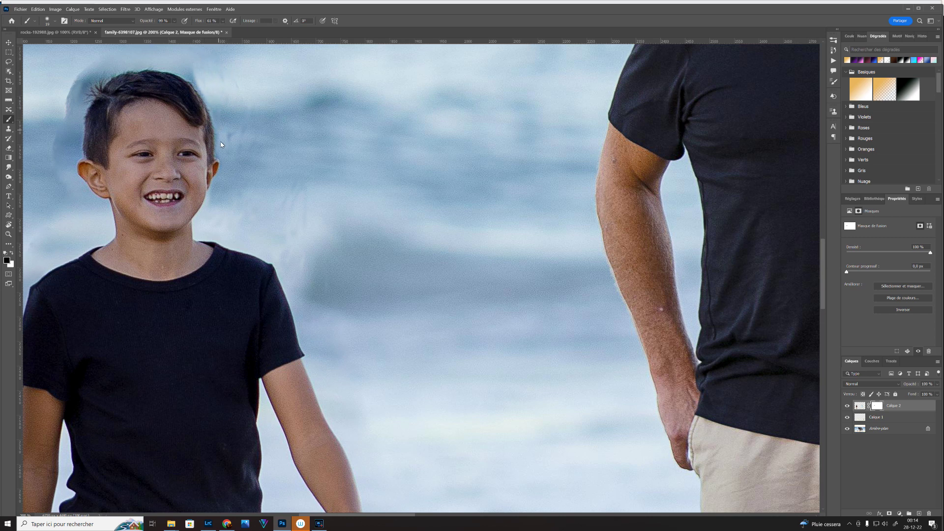
Recentre on the head and clean ghosting along the hair edges and near the ear
{"action": "left_click_drag", "start_coordinate": [234, 87], "coordinate": [336, 159]}
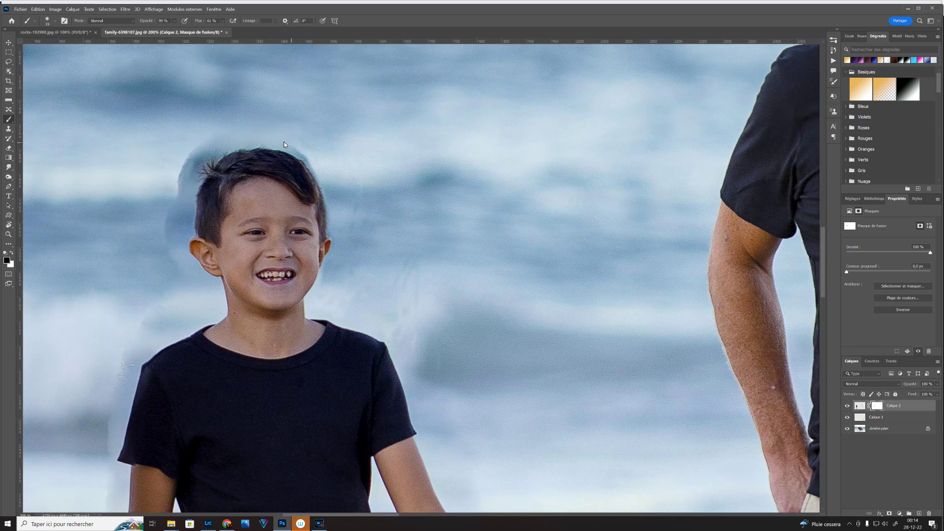
{"action": "left_click_drag", "start_coordinate": [290, 148], "coordinate": [313, 176]}
{"action": "left_click_drag", "start_coordinate": [231, 146], "coordinate": [257, 146]}
{"action": "mouse_move", "coordinate": [189, 177]}
{"action": "left_mouse_down"}
{"action": "mouse_move", "coordinate": [212, 157]}
{"action": "mouse_move", "coordinate": [191, 209]}
{"action": "left_mouse_up"}
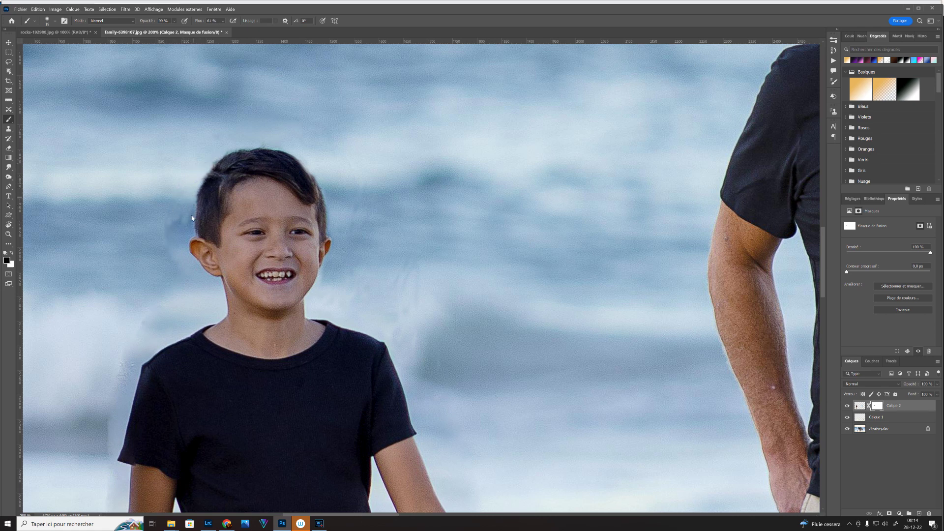
{"action": "left_click_drag", "start_coordinate": [169, 221], "coordinate": [185, 233]}
Zoom out to 50% to view the whole retouched beach photo
{"action": "key", "text": "ctrl+minus"}
{"action": "key", "text": "ctrl+minus"}
{"action": "key", "text": "ctrl+minus"}
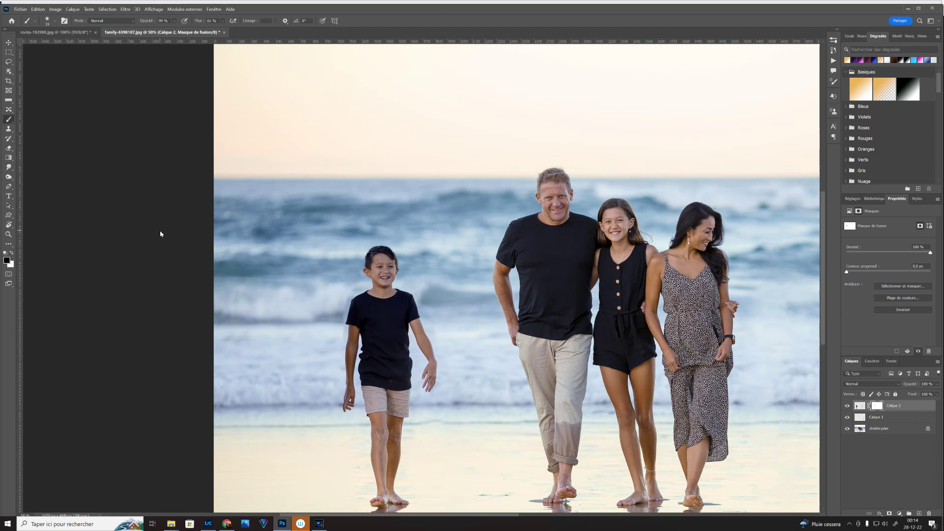